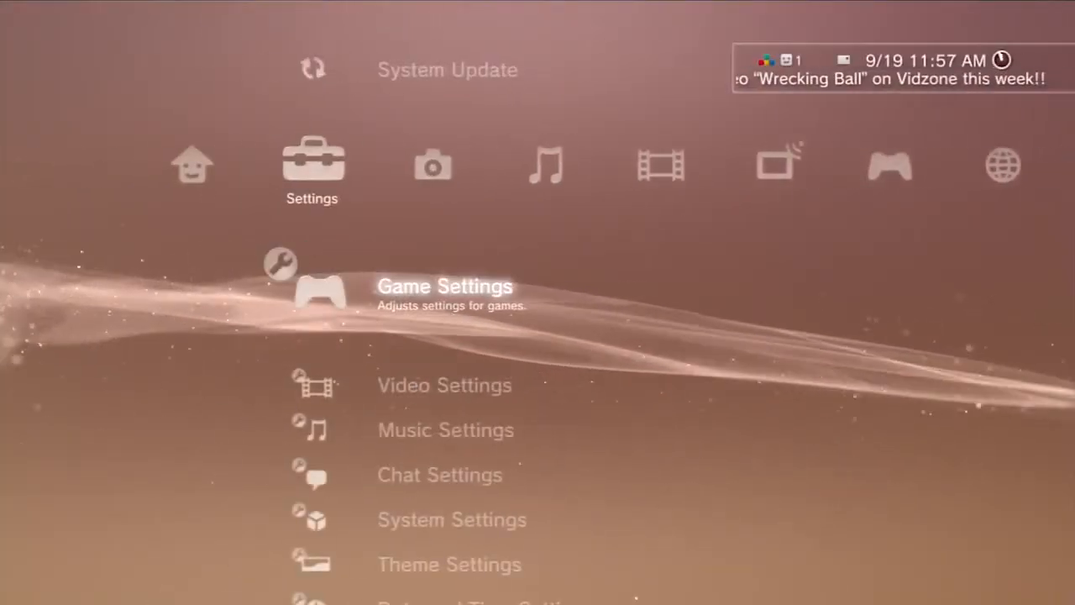
Confirm the AV MULTI connector for audio output under Sound Settings, then return to the Settings list.
{"action": "key", "text": "Down"}
{"action": "key", "text": "Down"}
{"action": "key", "text": "Down"}
{"action": "key", "text": "Down"}
{"action": "key", "text": "Down"}
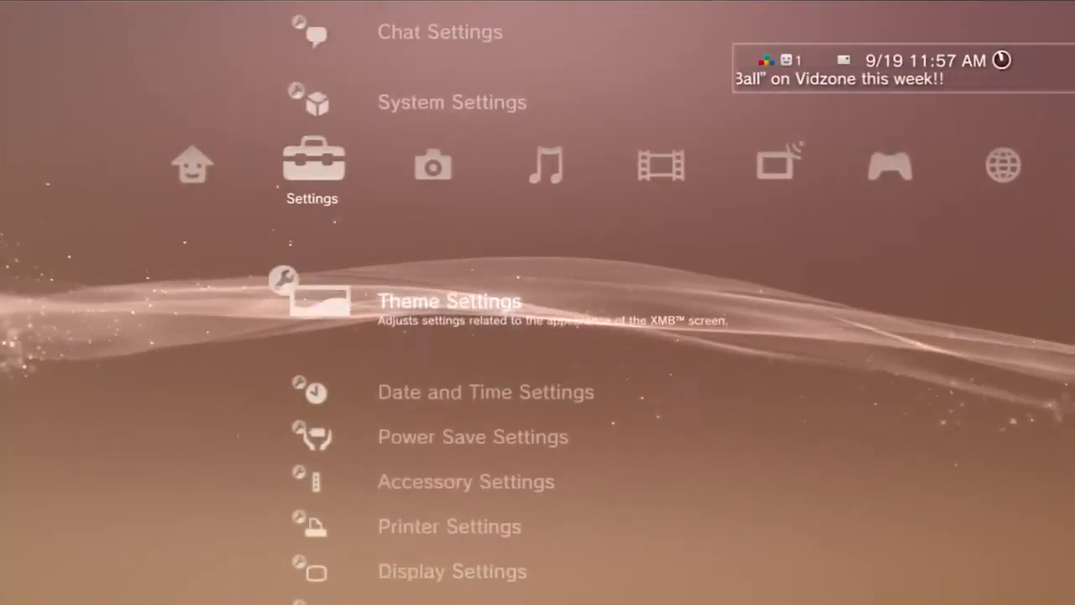
{"action": "key", "text": "Down"}
{"action": "key", "text": "Down"}
{"action": "key", "text": "Down"}
{"action": "key", "text": "Down"}
{"action": "key", "text": "Down"}
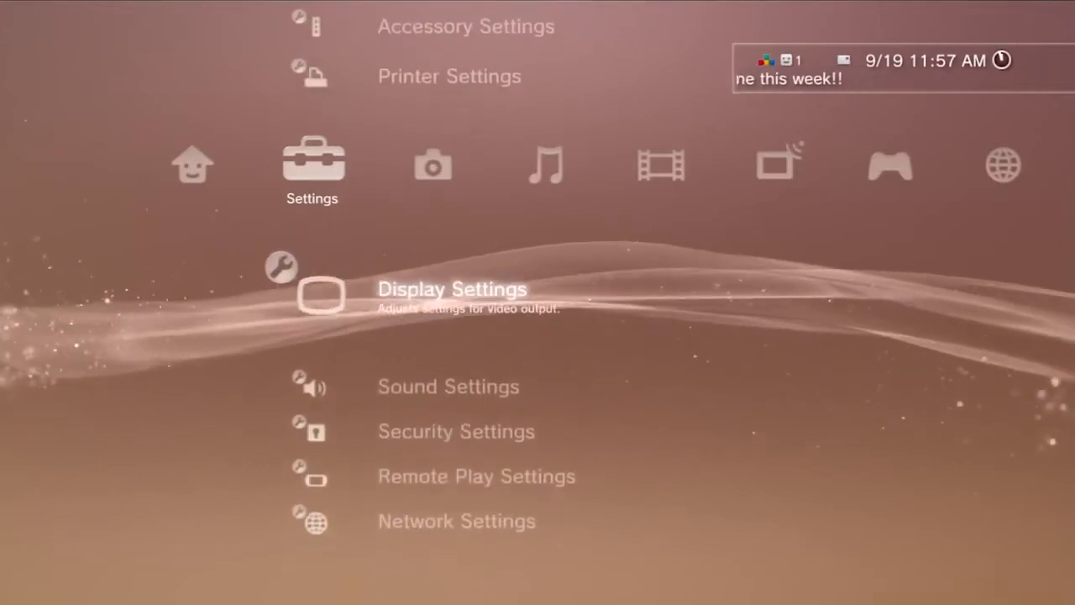
{"action": "key", "text": "Down"}
{"action": "key", "text": "Return"}
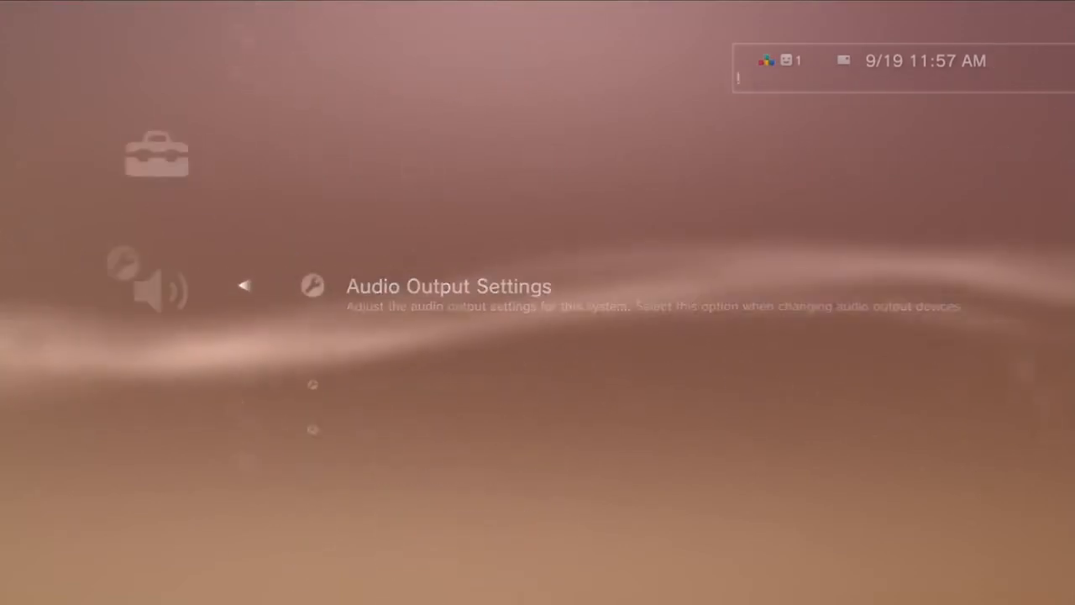
{"action": "key", "text": "Return"}
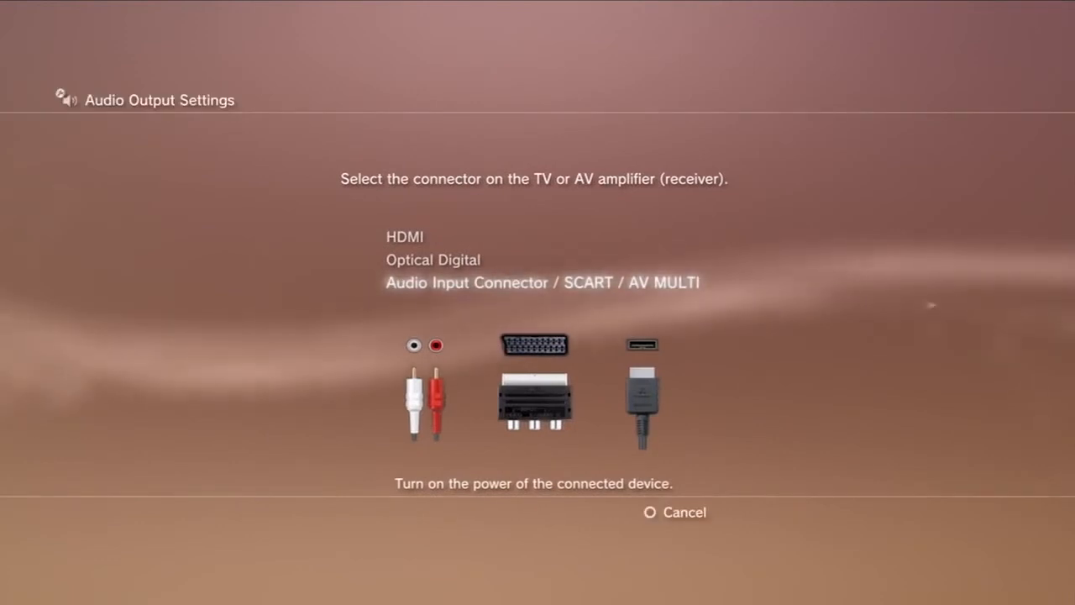
{"action": "key", "text": "Return"}
{"action": "key", "text": "Return"}
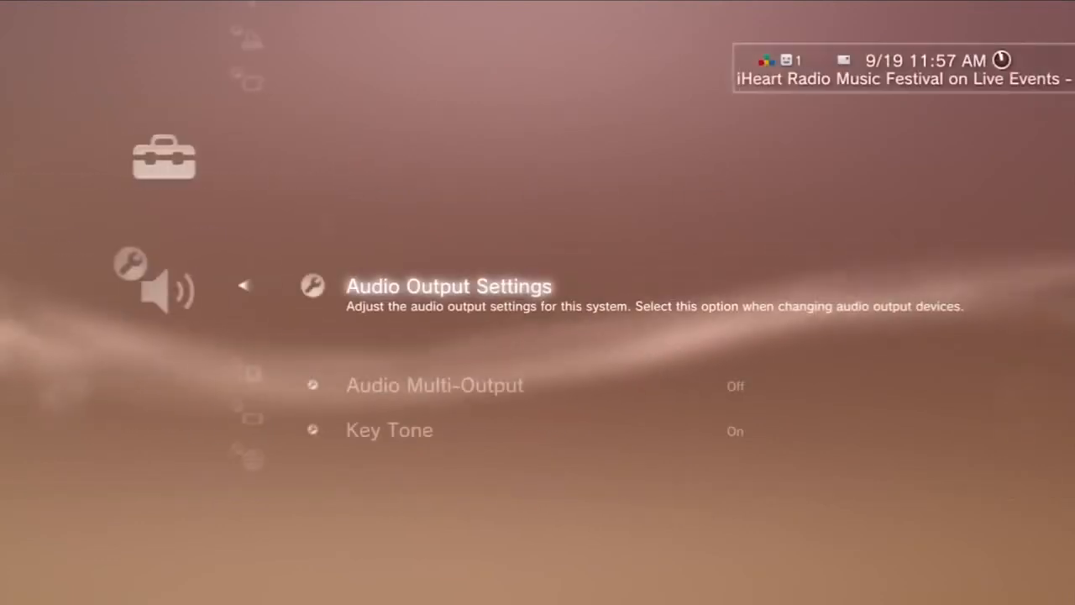
{"action": "key", "text": "Escape"}
Reach Audio Device Settings under Accessory Settings showing Skullcandy GMX Dolby Transmitter as input and output.
{"action": "key", "text": "Up"}
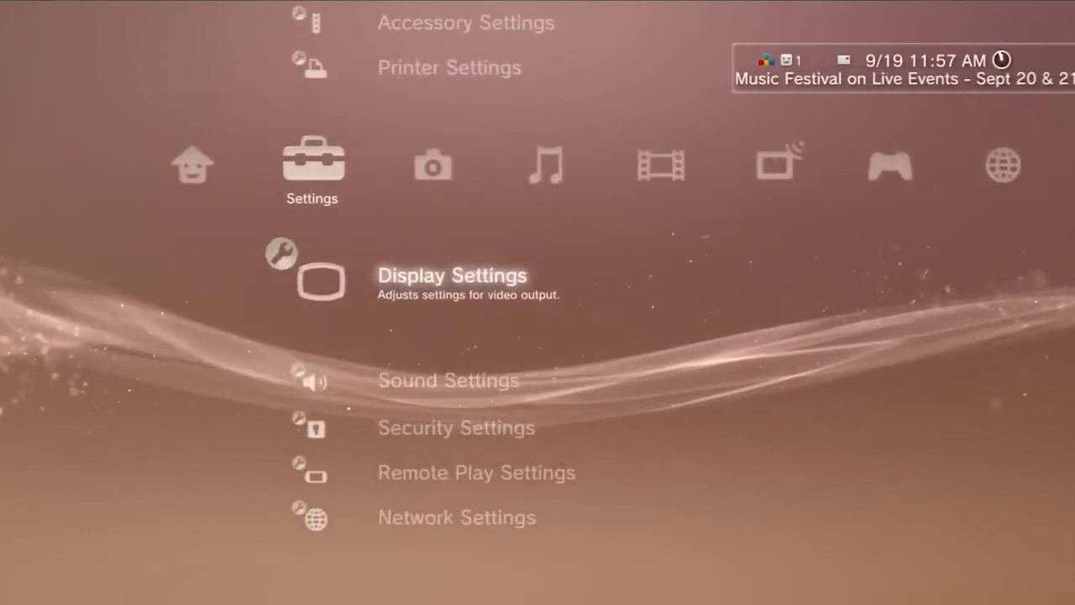
{"action": "key", "text": "Up"}
{"action": "key", "text": "Up"}
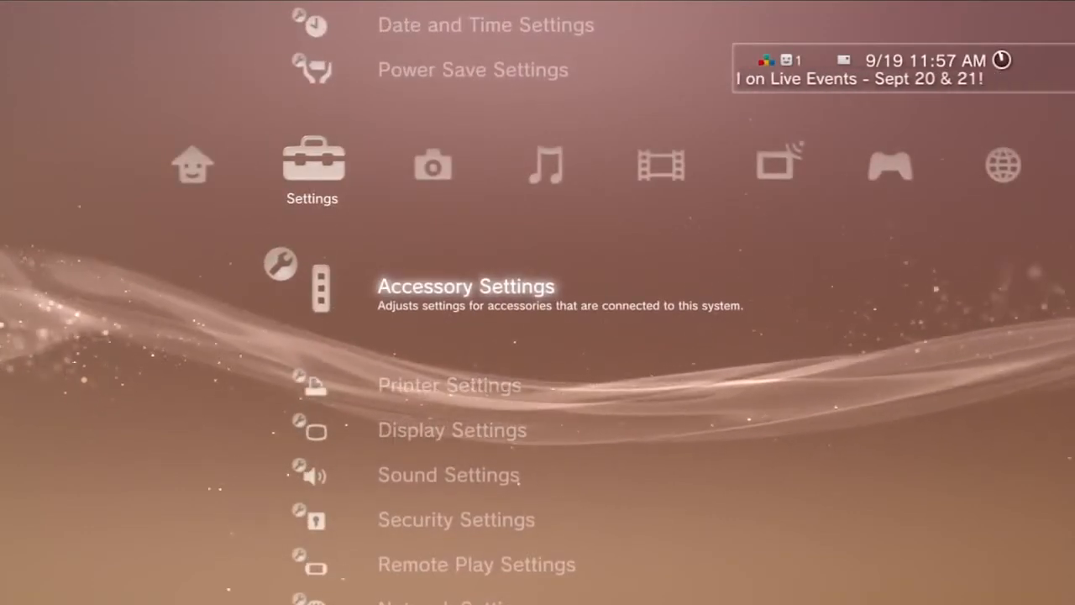
{"action": "key", "text": "Return"}
{"action": "key", "text": "Down"}
{"action": "key", "text": "Down"}
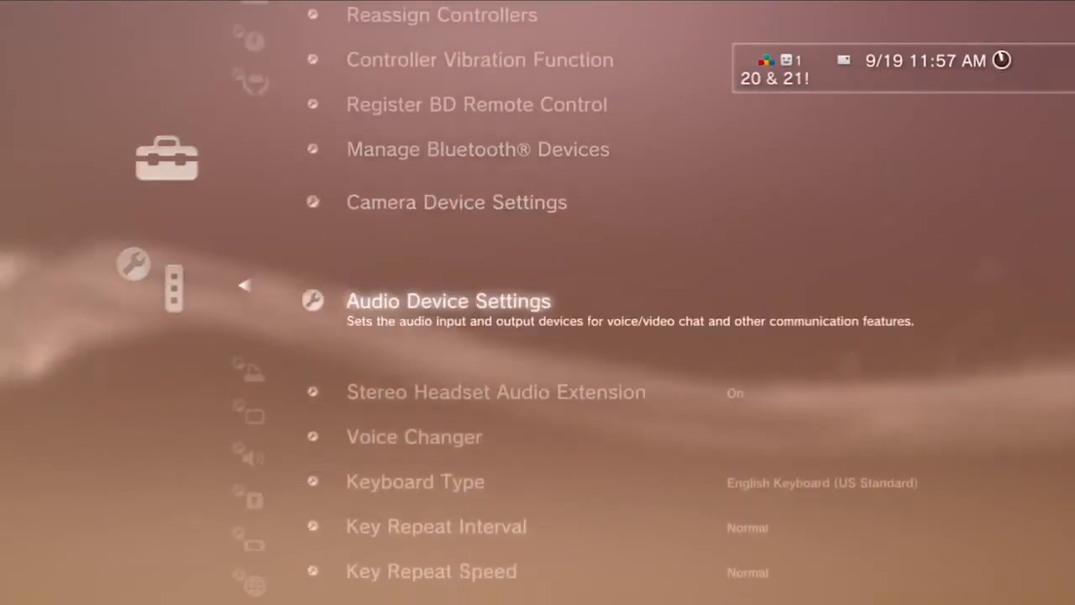
{"action": "key", "text": "Return"}
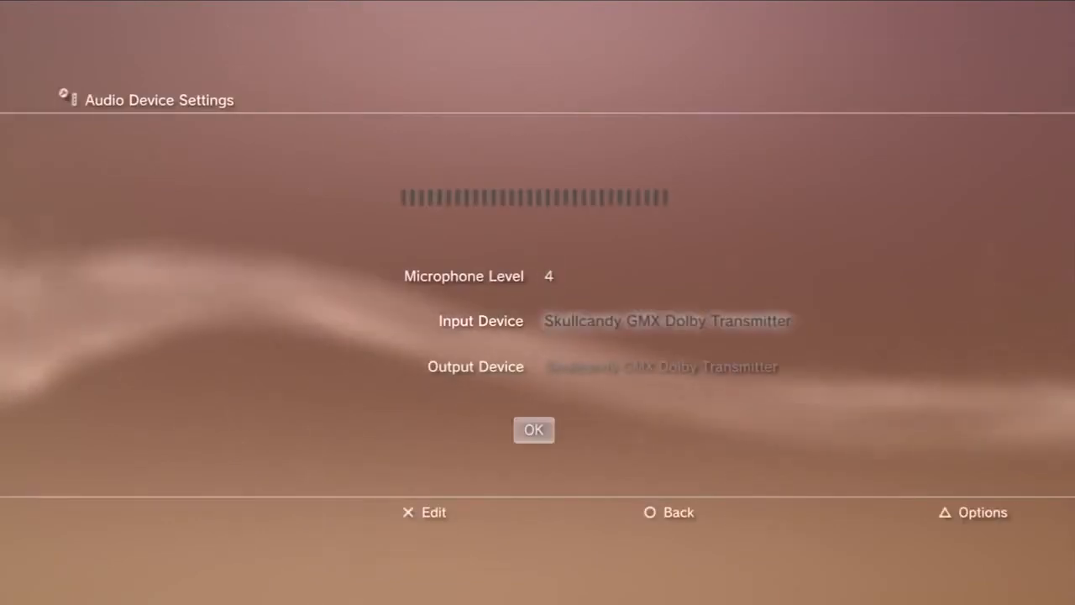